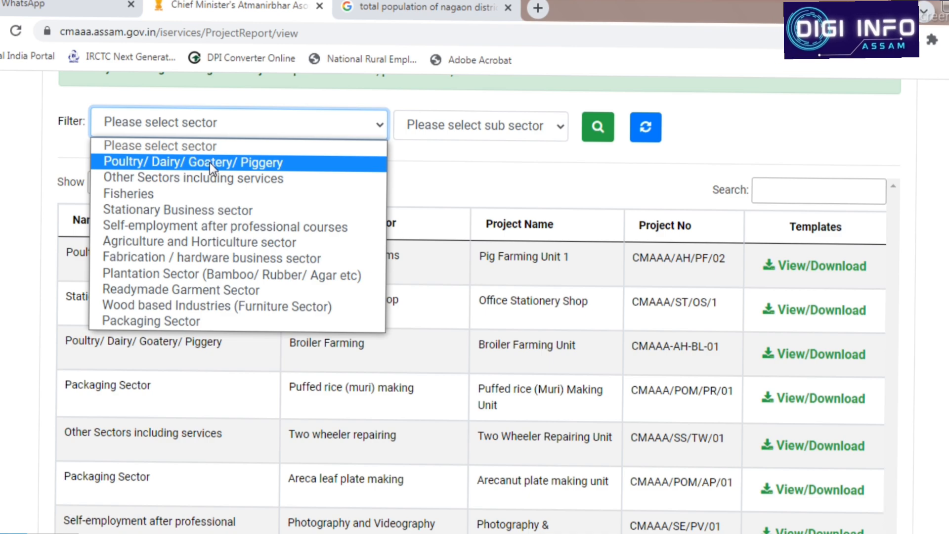
Filter the project report templates by the Poultry/ Dairy/ Goatery/ Piggery sector and the Broiler Farming sub sector
{"action": "left_click", "coordinate": [210, 162]}
{"action": "left_click", "coordinate": [483, 130]}
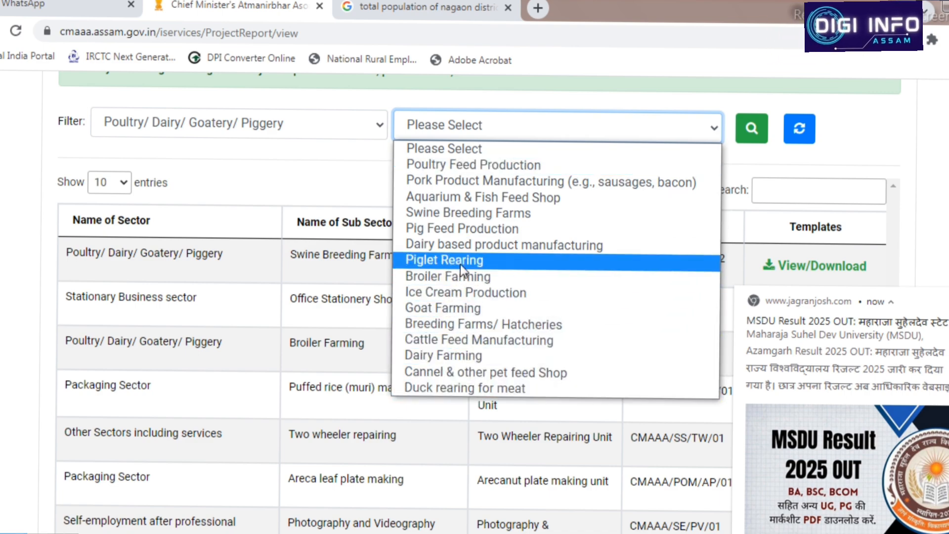
{"action": "left_click", "coordinate": [448, 278]}
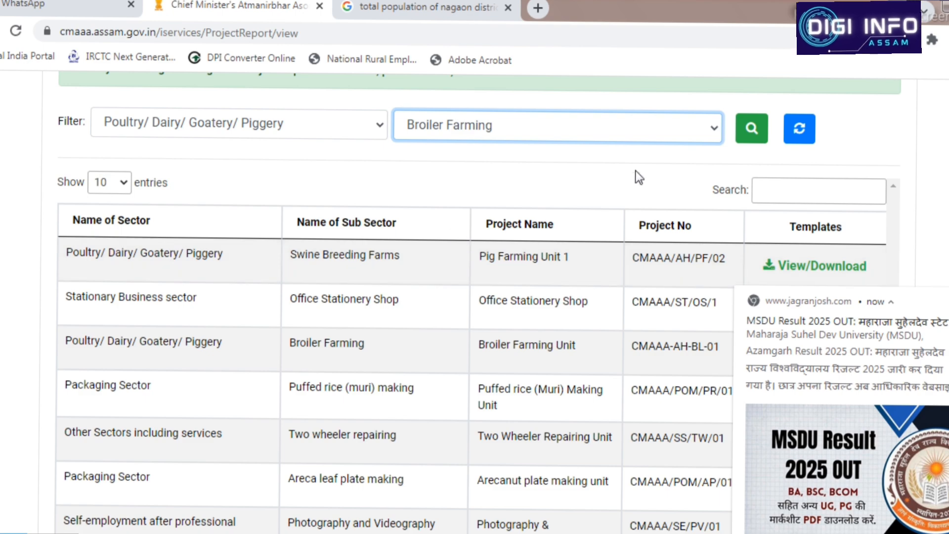
{"action": "left_click", "coordinate": [751, 128]}
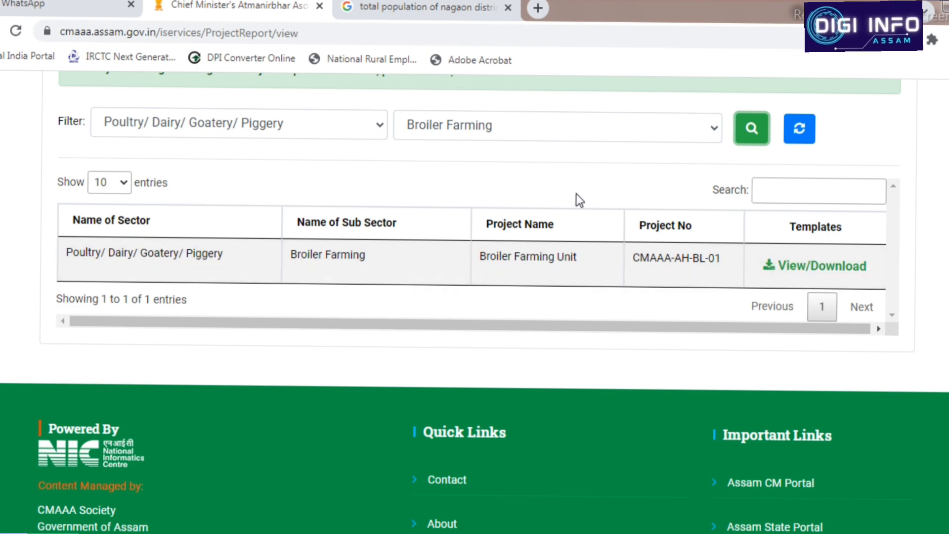
Switch to the Broiler farming PDF in Adobe Acrobat and check the scheme name and total project cost on its cover page
{"action": "mouse_move", "coordinate": [454, 532]}
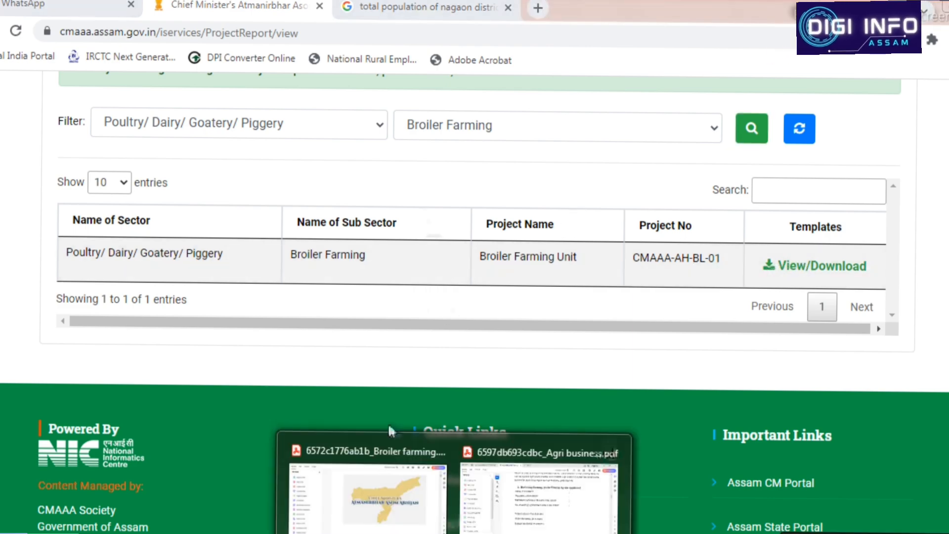
{"action": "left_click", "coordinate": [390, 485]}
{"action": "left_click", "coordinate": [289, 9]}
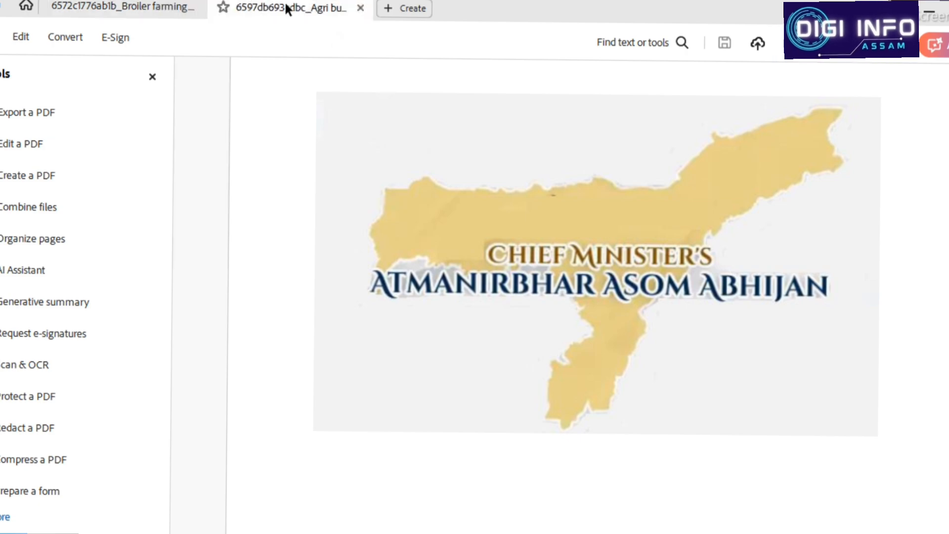
{"action": "left_click", "coordinate": [163, 7]}
{"action": "scroll", "coordinate": [445, 197], "scroll_direction": "down", "scroll_amount": 1}
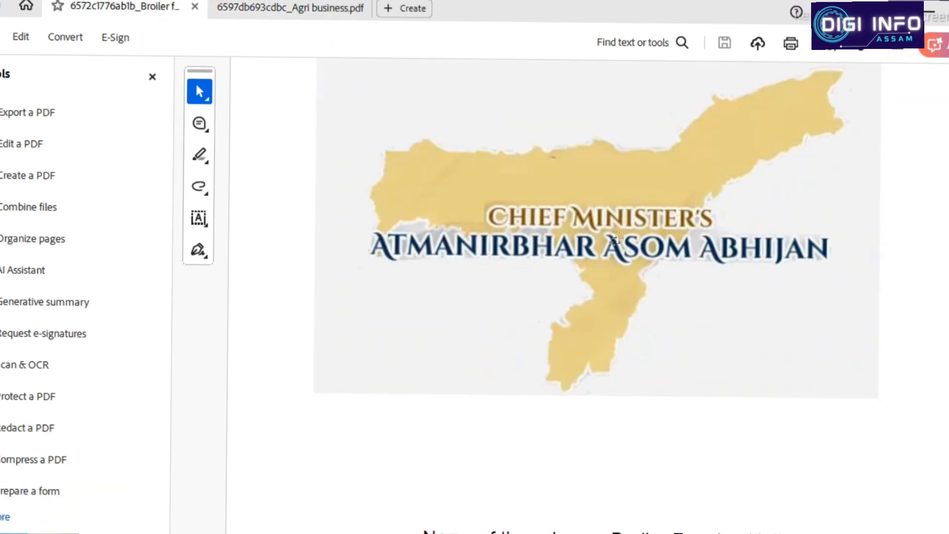
{"action": "scroll", "coordinate": [621, 237], "scroll_direction": "down", "scroll_amount": 4}
{"action": "scroll", "coordinate": [621, 239], "scroll_direction": "down", "scroll_amount": 5}
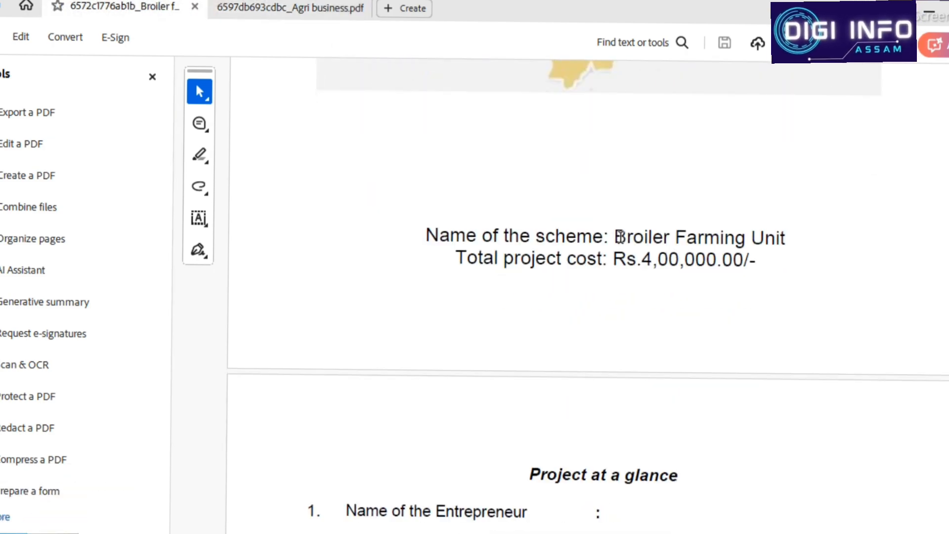
{"action": "scroll", "coordinate": [621, 242], "scroll_direction": "up", "scroll_amount": 2}
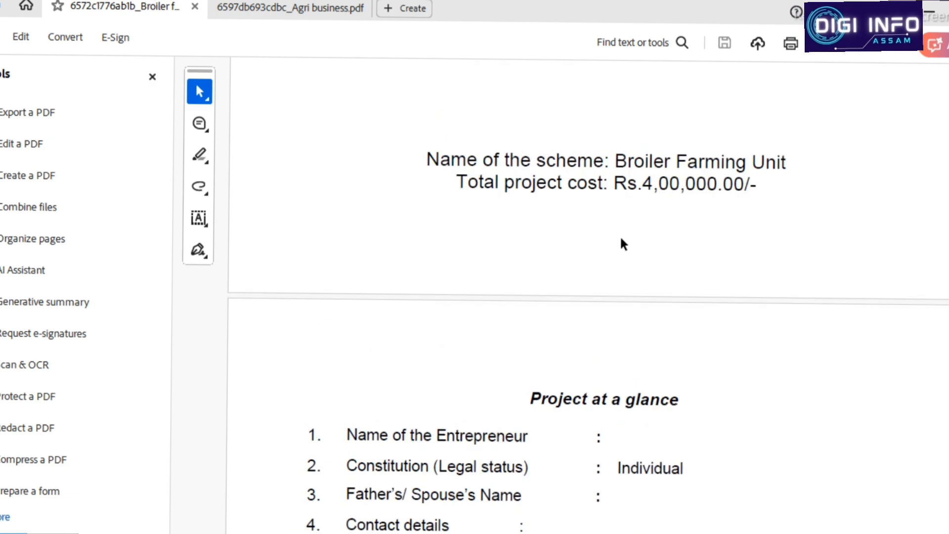
Review the Project at a glance fields and the project introduction in the Broiler farming report
{"action": "scroll", "coordinate": [622, 243], "scroll_direction": "down", "scroll_amount": 7}
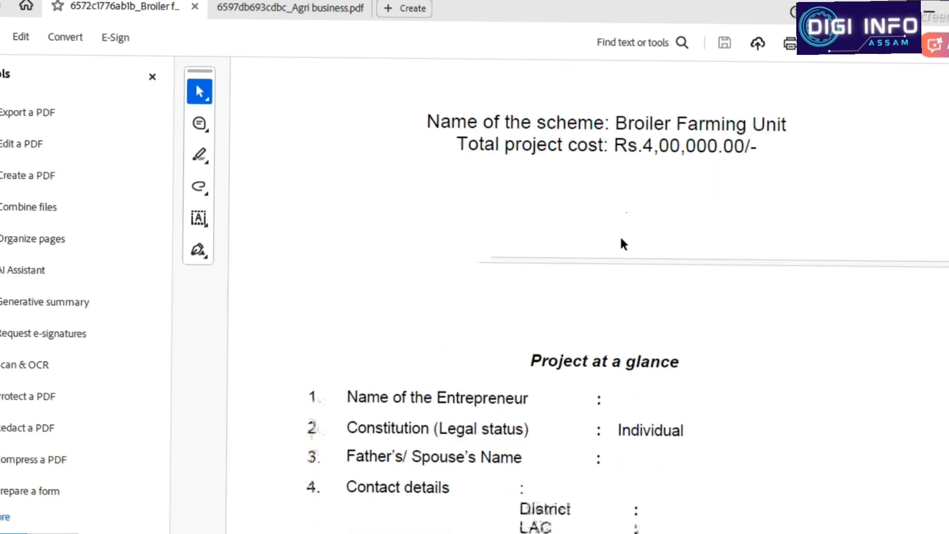
{"action": "scroll", "coordinate": [500, 197], "scroll_direction": "down", "scroll_amount": 1}
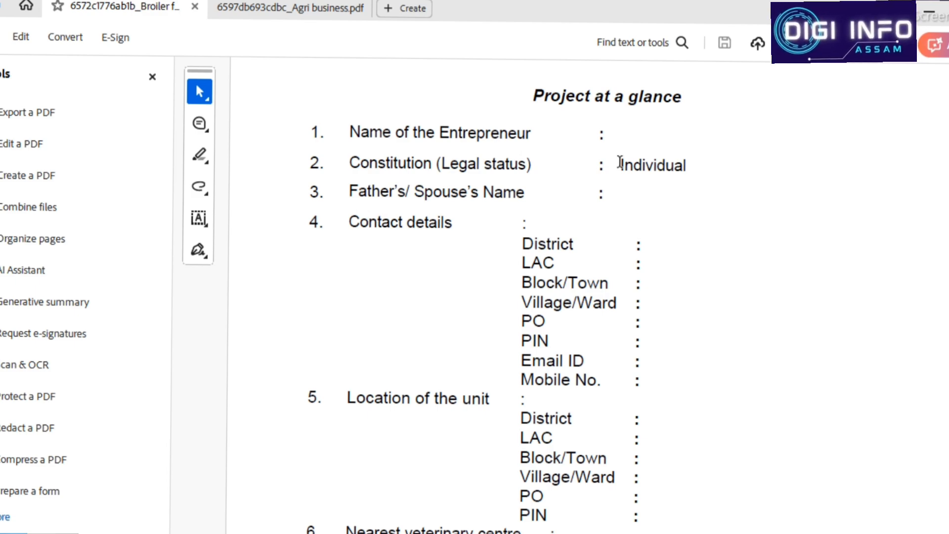
{"action": "scroll", "coordinate": [620, 166], "scroll_direction": "down", "scroll_amount": 1}
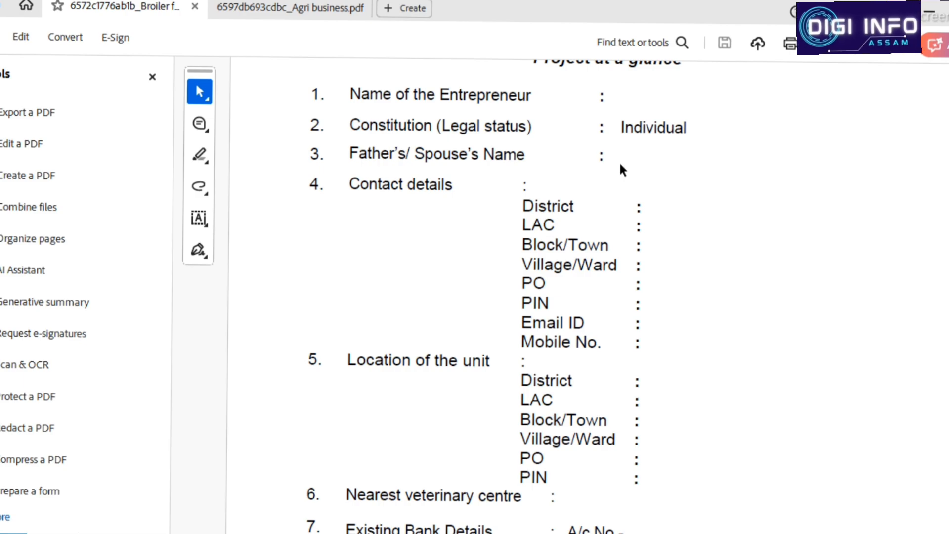
{"action": "scroll", "coordinate": [620, 166], "scroll_direction": "down", "scroll_amount": 2}
{"action": "scroll", "coordinate": [620, 163], "scroll_direction": "down", "scroll_amount": 18}
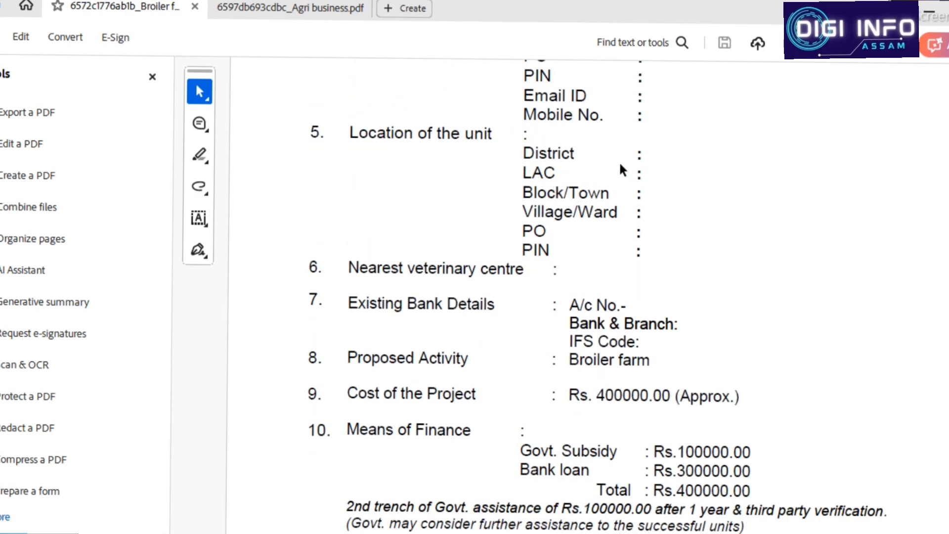
{"action": "scroll", "coordinate": [620, 176], "scroll_direction": "down", "scroll_amount": 20}
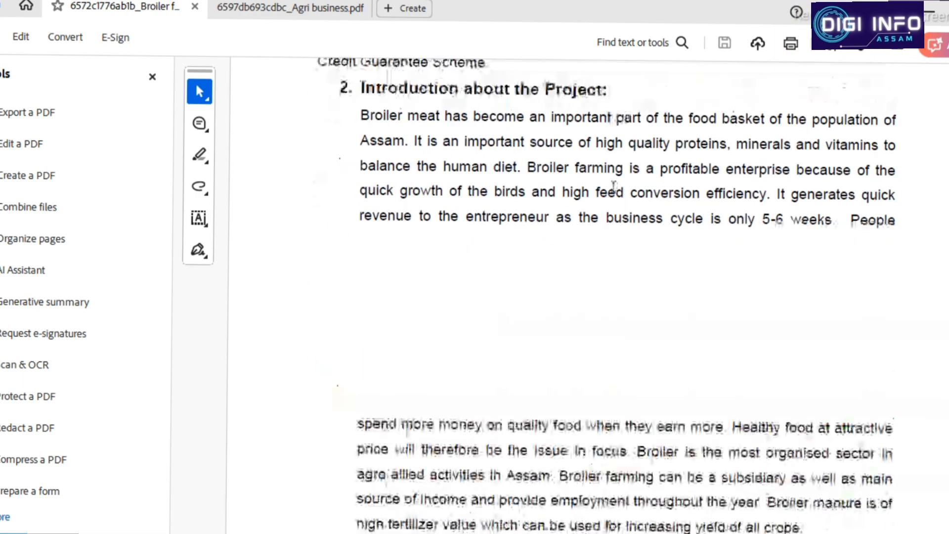
Examine the Marketing Strategy fields that the applicant must fill in, especially the district name and population entries
{"action": "scroll", "coordinate": [597, 172], "scroll_direction": "down", "scroll_amount": 10}
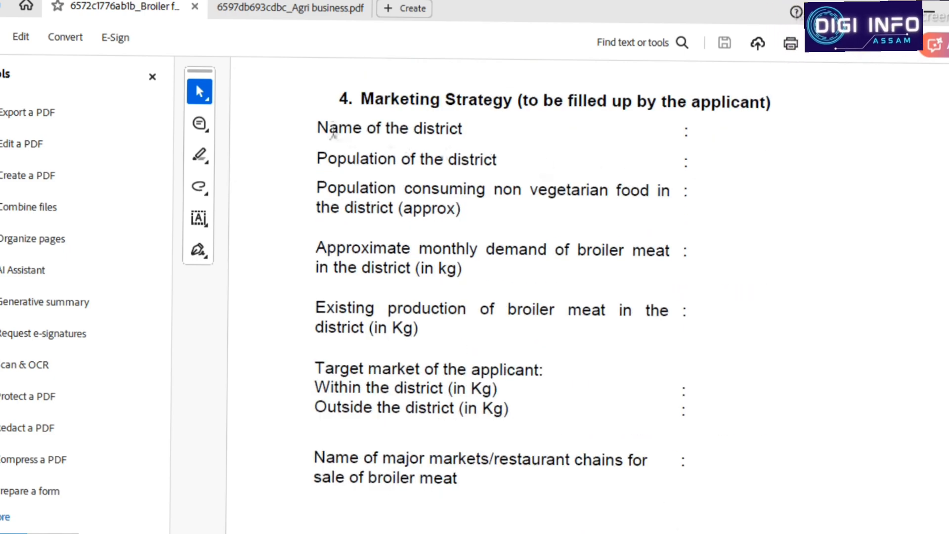
{"action": "left_click_drag", "start_coordinate": [318, 128], "coordinate": [671, 193]}
{"action": "left_click", "coordinate": [481, 159]}
{"action": "left_click", "coordinate": [711, 177]}
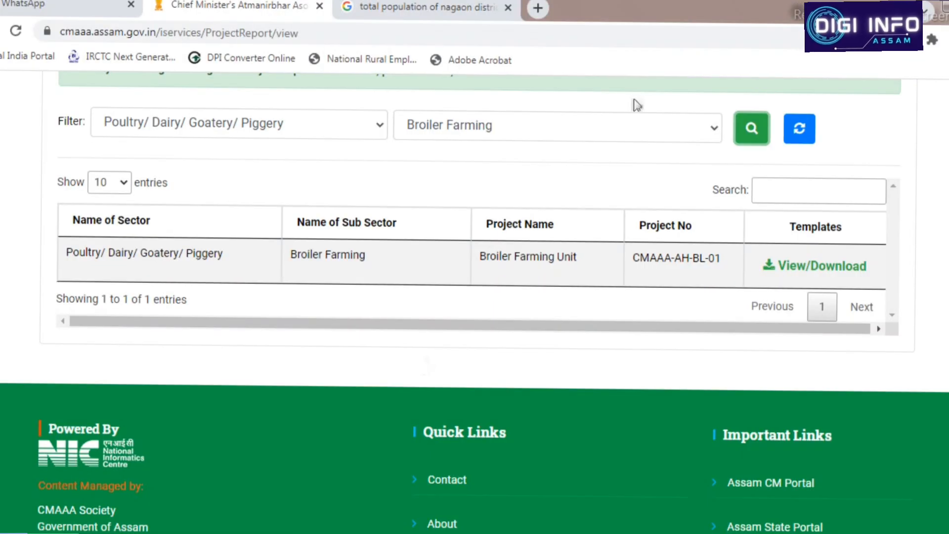
Switch to the browser's Google results for "total population of nagaon district 2024 pdf" and examine the search wording
{"action": "left_click", "coordinate": [430, 6]}
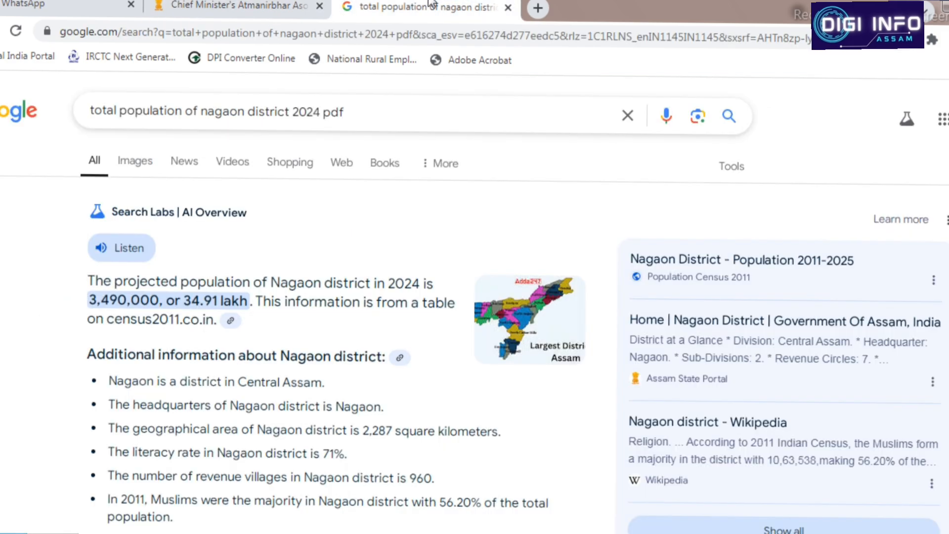
{"action": "scroll", "coordinate": [379, 265], "scroll_direction": "down", "scroll_amount": 2}
{"action": "scroll", "coordinate": [379, 270], "scroll_direction": "up", "scroll_amount": 2}
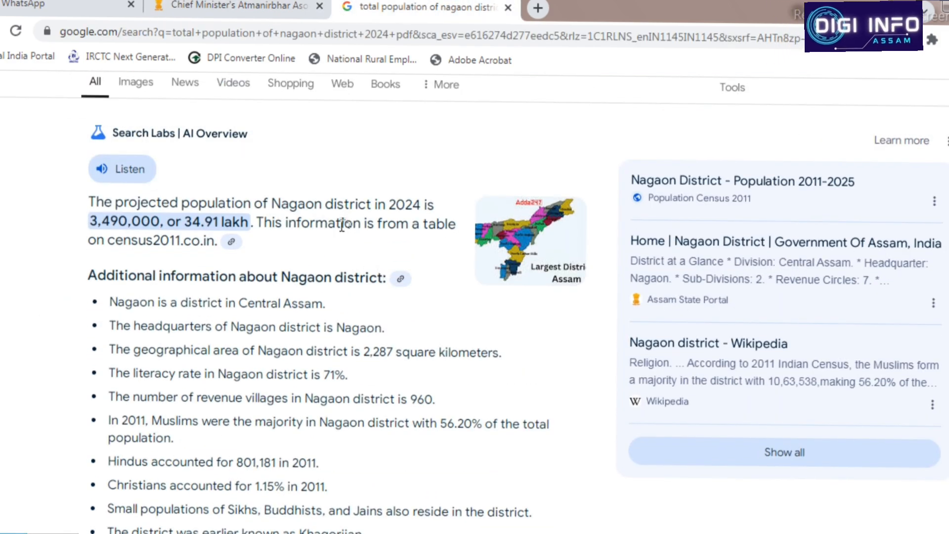
{"action": "scroll", "coordinate": [342, 226], "scroll_direction": "up", "scroll_amount": 2}
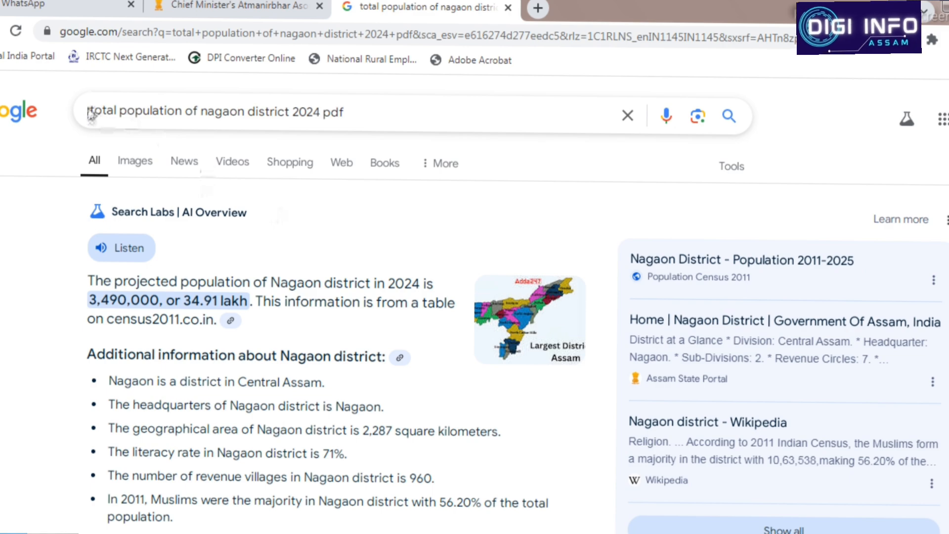
{"action": "left_click", "coordinate": [205, 109]}
{"action": "left_click_drag", "start_coordinate": [203, 110], "coordinate": [384, 112]}
{"action": "left_click", "coordinate": [413, 106]}
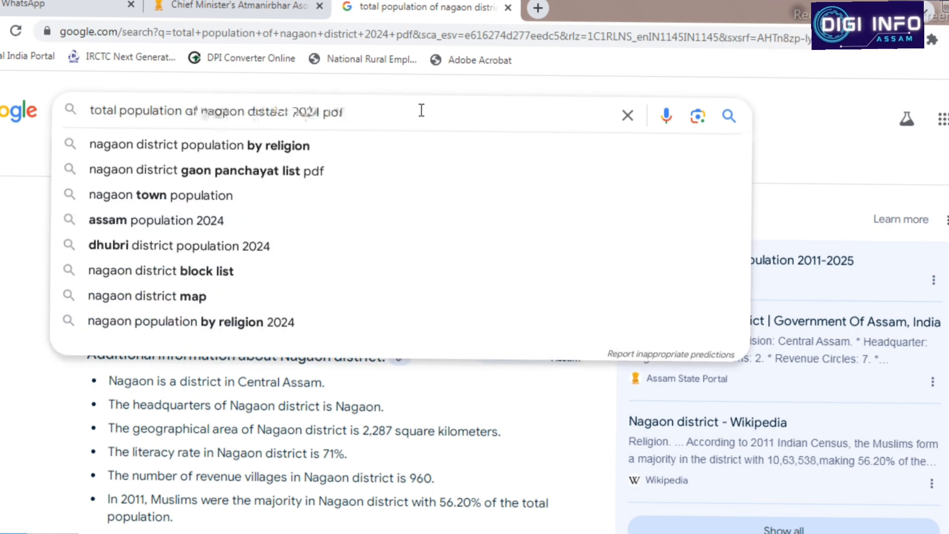
{"action": "left_click", "coordinate": [484, 88]}
Read the projected 2024 population figure for Nagaon district in the search overview
{"action": "scroll", "coordinate": [135, 151], "scroll_direction": "down", "scroll_amount": 3}
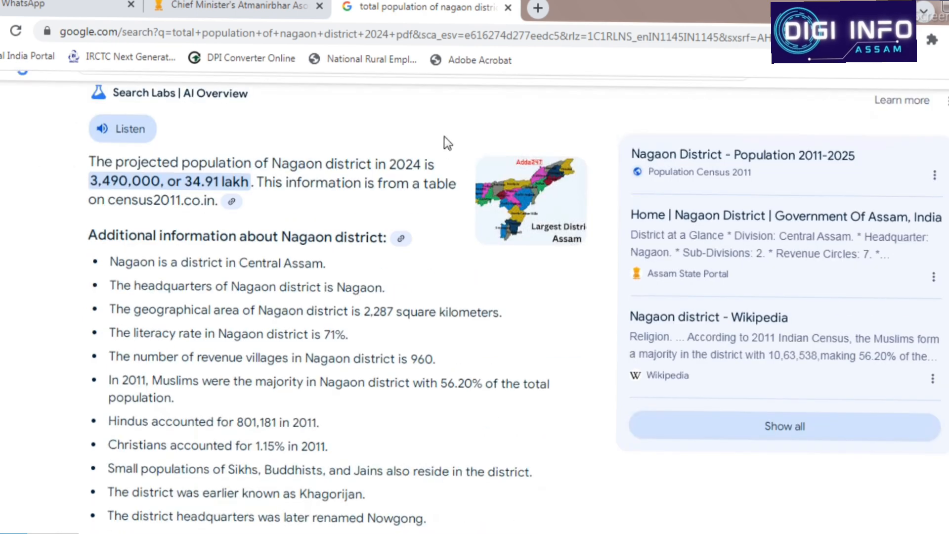
{"action": "scroll", "coordinate": [134, 151], "scroll_direction": "up", "scroll_amount": 2}
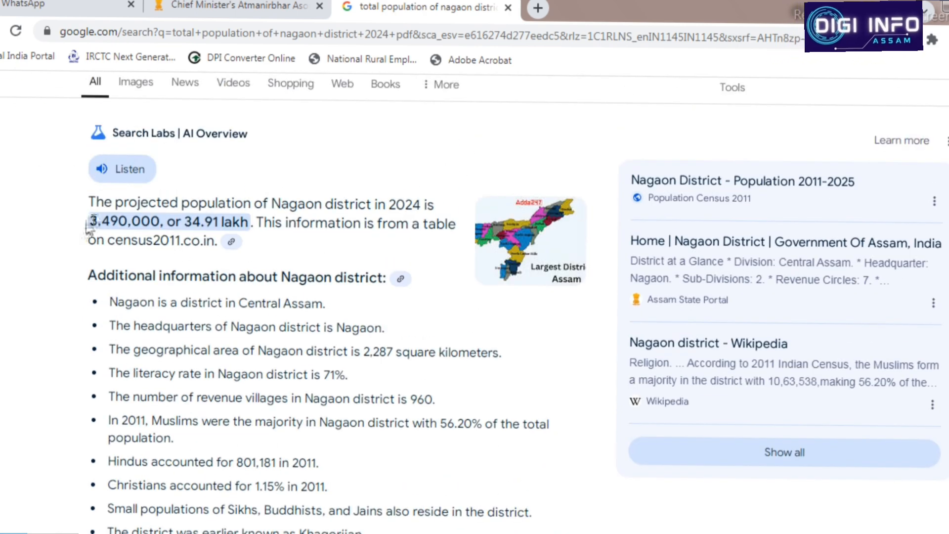
{"action": "left_click_drag", "start_coordinate": [89, 222], "coordinate": [270, 222]}
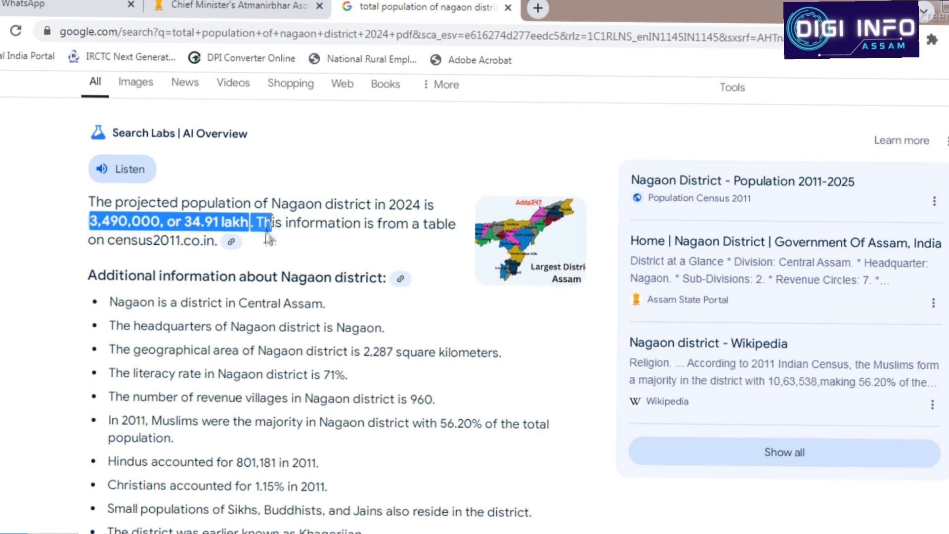
{"action": "left_click", "coordinate": [274, 254]}
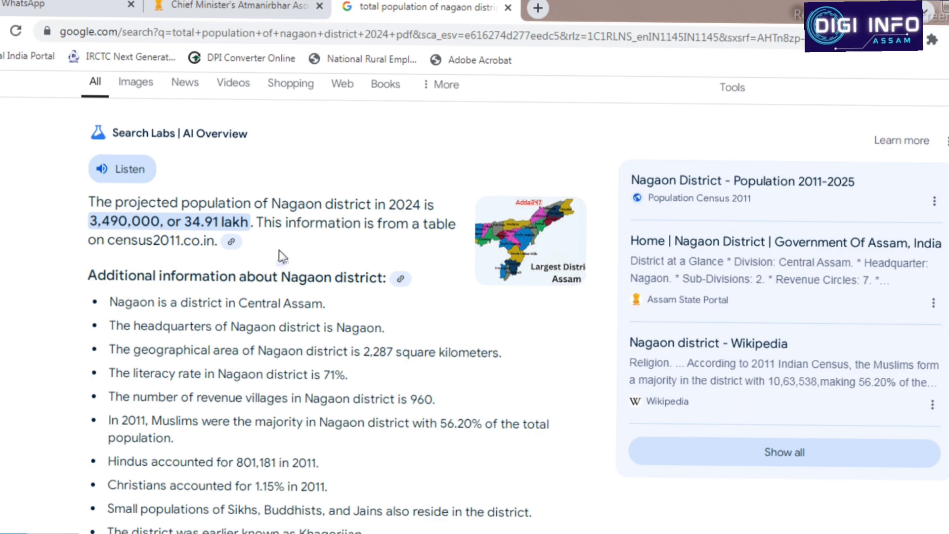
Switch to the Agri business PDF in Adobe Acrobat and check its proposed activity in the project summary
{"action": "left_click", "coordinate": [454, 533]}
{"action": "left_click", "coordinate": [531, 468]}
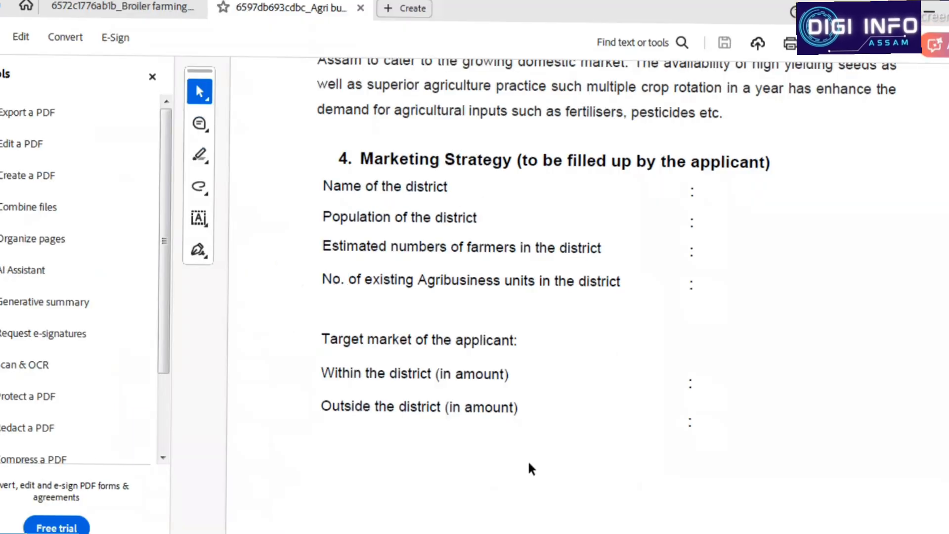
{"action": "scroll", "coordinate": [501, 245], "scroll_direction": "down", "scroll_amount": 1}
{"action": "scroll", "coordinate": [504, 245], "scroll_direction": "up", "scroll_amount": 9}
{"action": "scroll", "coordinate": [543, 236], "scroll_direction": "up", "scroll_amount": 15}
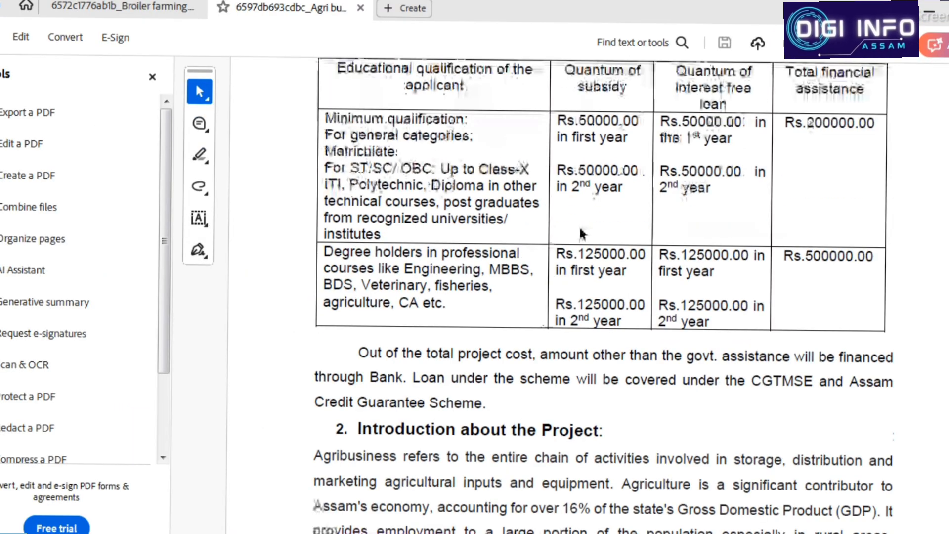
{"action": "scroll", "coordinate": [584, 235], "scroll_direction": "up", "scroll_amount": 5}
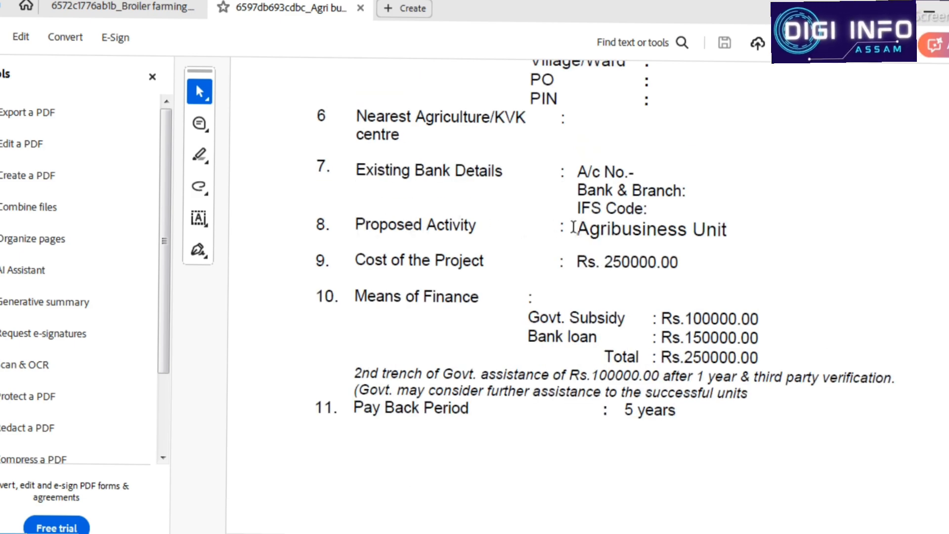
{"action": "left_click_drag", "start_coordinate": [573, 227], "coordinate": [728, 230]}
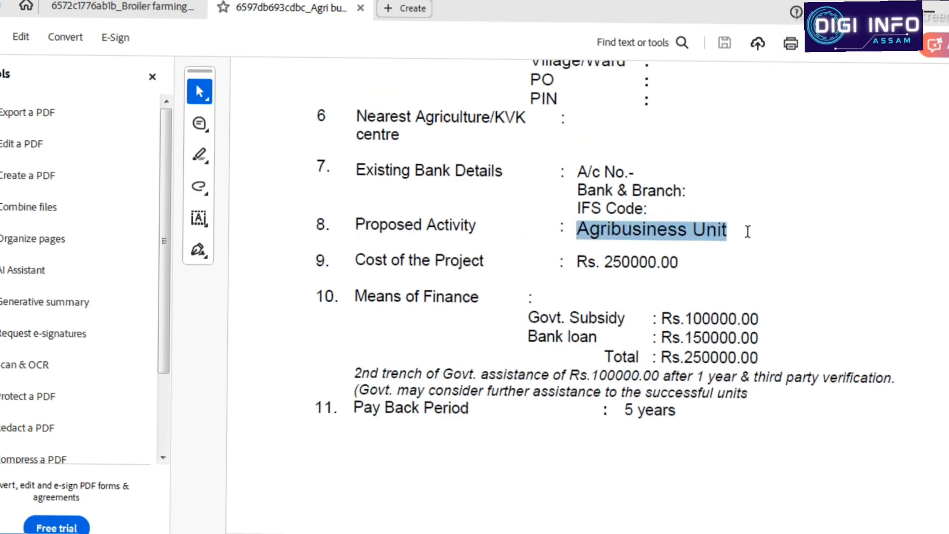
Examine the Marketing Strategy fields of the Agri business report, including district name, population and estimated number of farmers
{"action": "scroll", "coordinate": [581, 252], "scroll_direction": "down", "scroll_amount": 15}
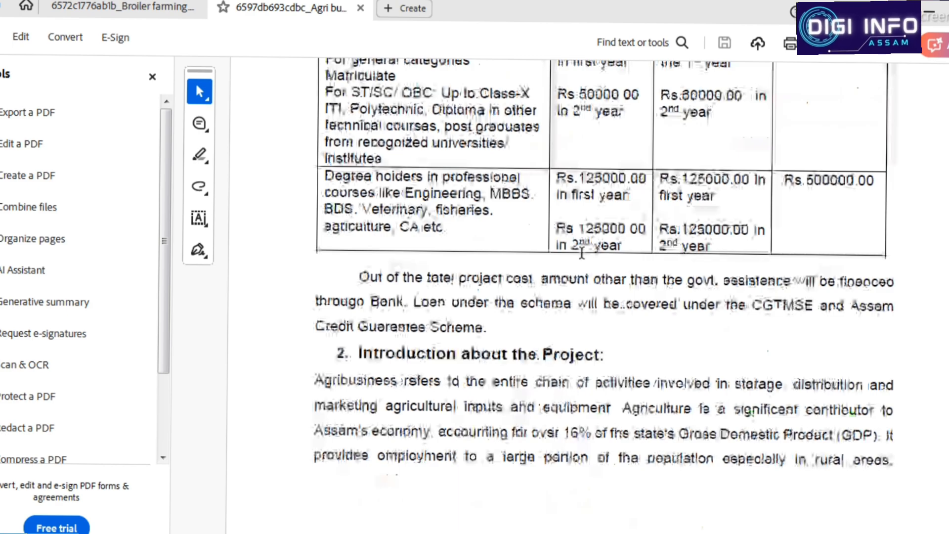
{"action": "scroll", "coordinate": [582, 252], "scroll_direction": "down", "scroll_amount": 15}
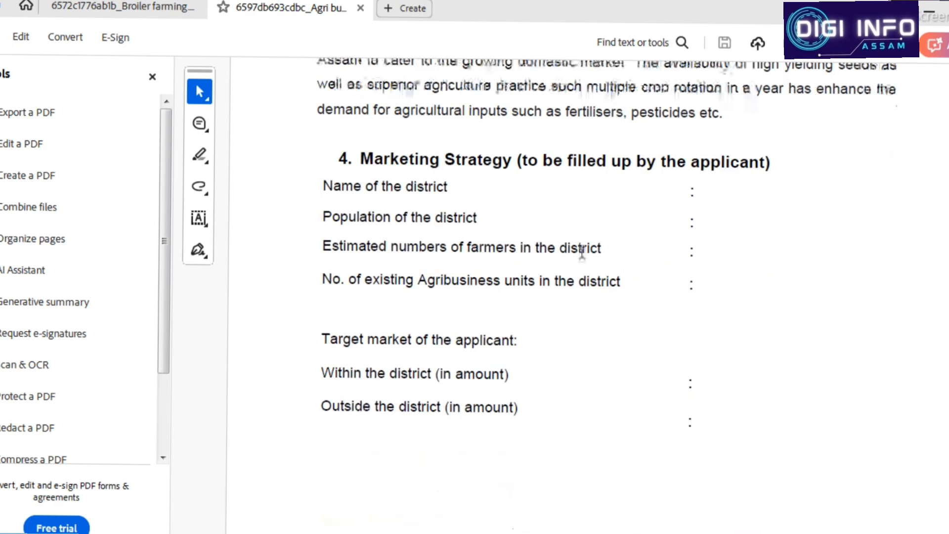
{"action": "left_click_drag", "start_coordinate": [369, 190], "coordinate": [447, 193]}
{"action": "left_click_drag", "start_coordinate": [319, 228], "coordinate": [509, 254]}
{"action": "left_click_drag", "start_coordinate": [323, 256], "coordinate": [715, 245]}
{"action": "left_click", "coordinate": [717, 242]}
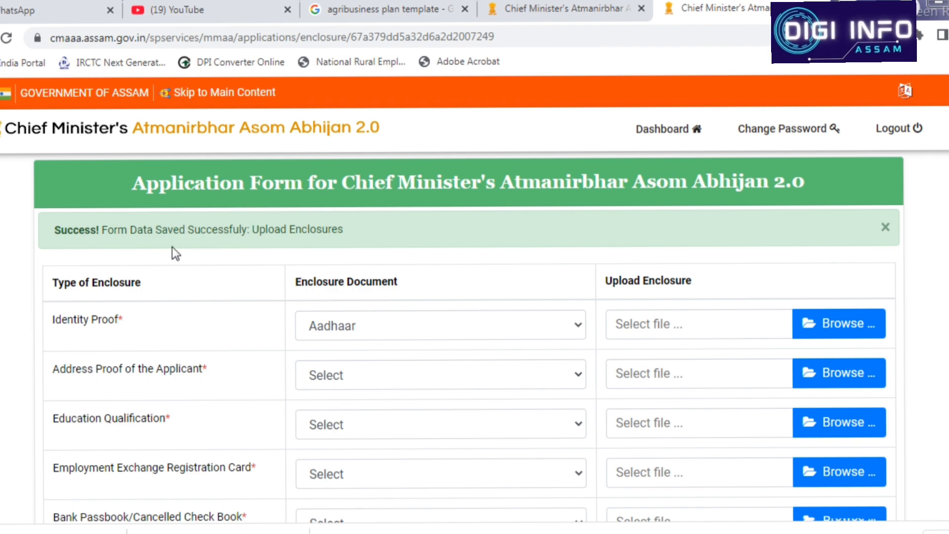
Review the required enclosures on the Atmanirbhar Asom Abhijan application form and choose Aadhaar as the identity proof document
{"action": "scroll", "coordinate": [407, 229], "scroll_direction": "down", "scroll_amount": 3}
{"action": "scroll", "coordinate": [405, 227], "scroll_direction": "up", "scroll_amount": 2}
{"action": "scroll", "coordinate": [405, 228], "scroll_direction": "down", "scroll_amount": 2}
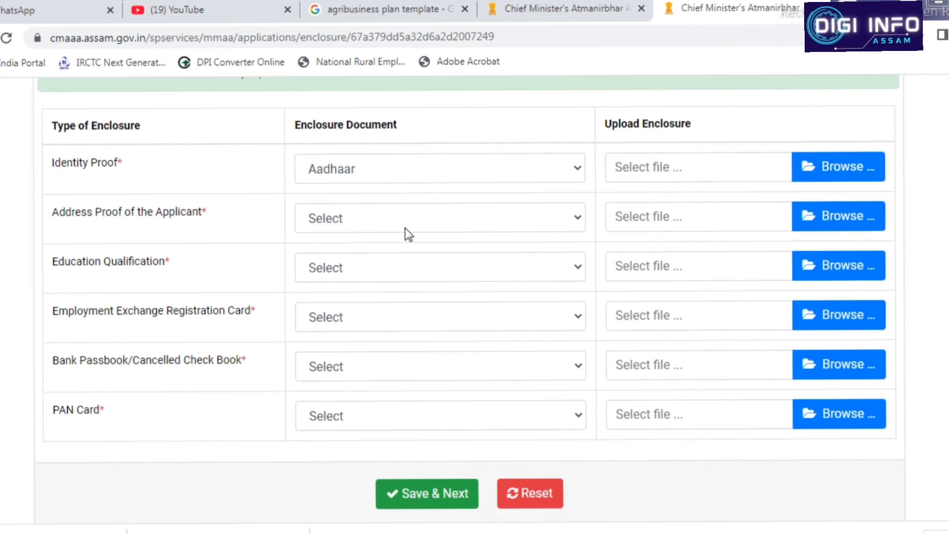
{"action": "left_click", "coordinate": [456, 169]}
{"action": "left_click", "coordinate": [453, 169]}
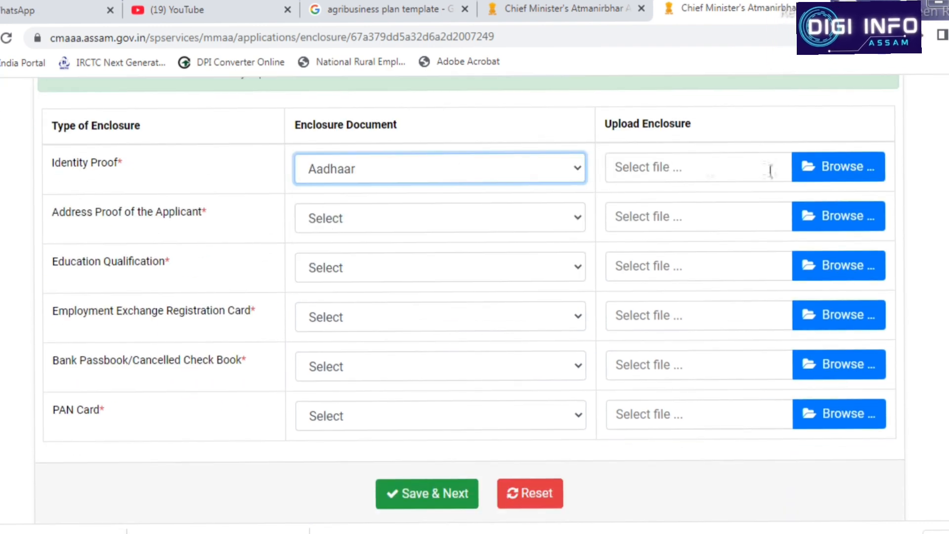
Attach 1.pdf from the Desktop folder New folder (2) as the Aadhaar identity proof
{"action": "left_click", "coordinate": [312, 149]}
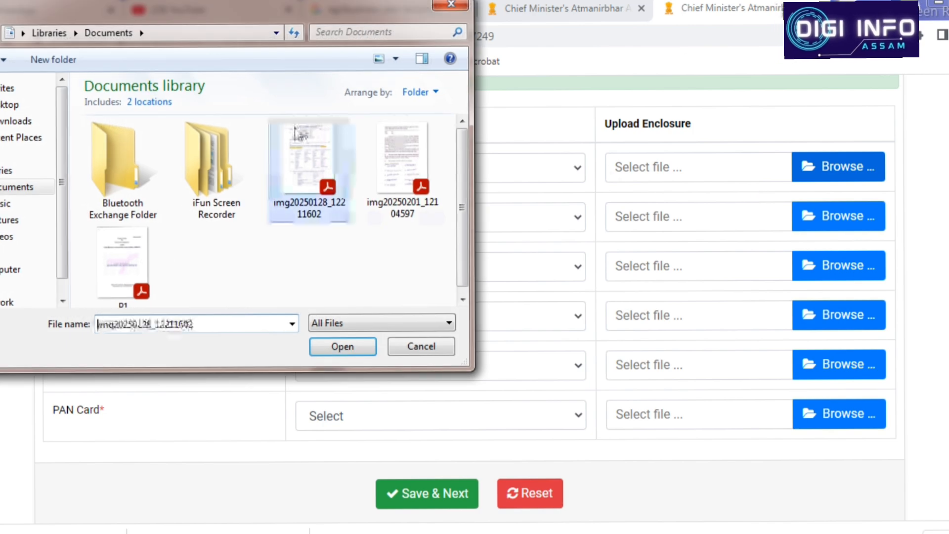
{"action": "left_click", "coordinate": [11, 105]}
{"action": "scroll", "coordinate": [183, 209], "scroll_direction": "down", "scroll_amount": 6}
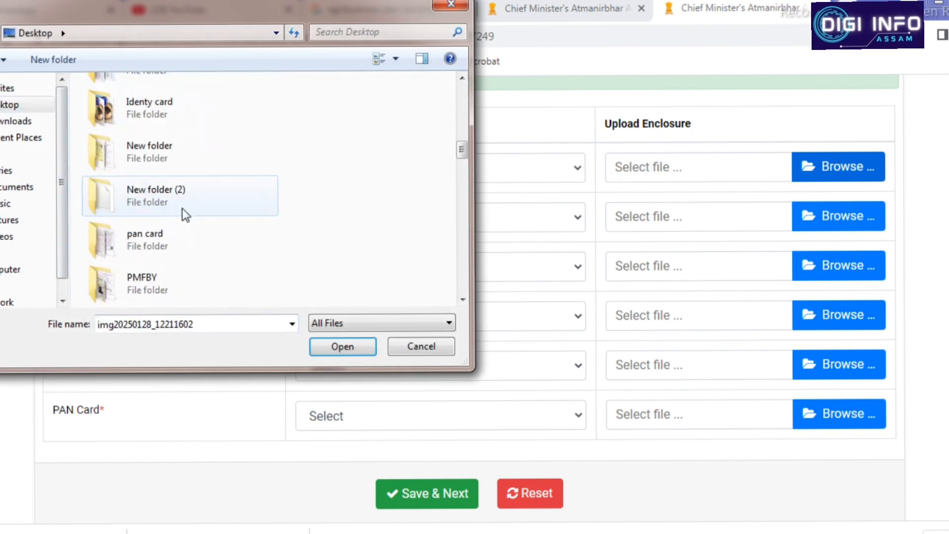
{"action": "scroll", "coordinate": [184, 208], "scroll_direction": "up", "scroll_amount": 2}
{"action": "double_click", "coordinate": [182, 181]}
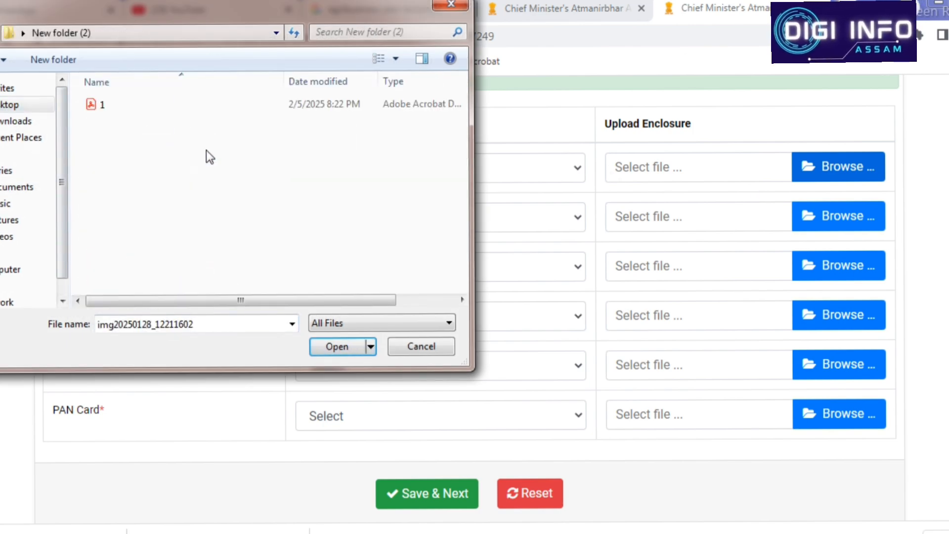
{"action": "double_click", "coordinate": [112, 109]}
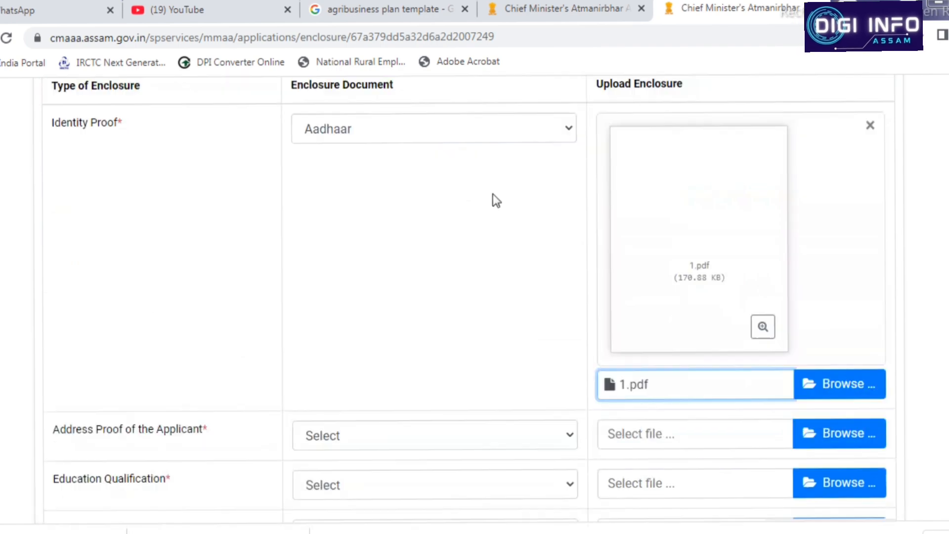
Review the enclosure list in the application preview and submit the application
{"action": "scroll", "coordinate": [494, 193], "scroll_direction": "down", "scroll_amount": 2}
{"action": "scroll", "coordinate": [493, 194], "scroll_direction": "up", "scroll_amount": 6}
{"action": "scroll", "coordinate": [493, 194], "scroll_direction": "down", "scroll_amount": 6}
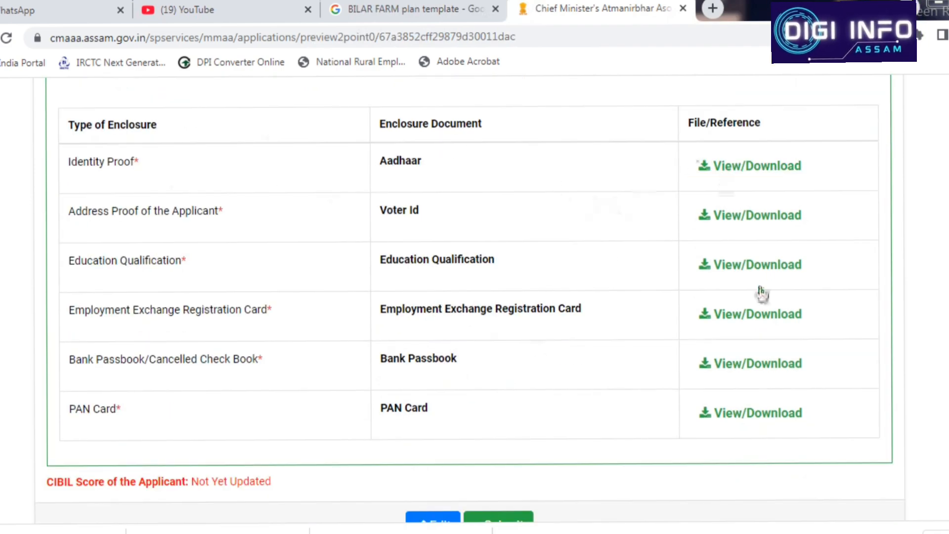
{"action": "scroll", "coordinate": [597, 438], "scroll_direction": "down", "scroll_amount": 1}
{"action": "scroll", "coordinate": [593, 439], "scroll_direction": "down", "scroll_amount": 2}
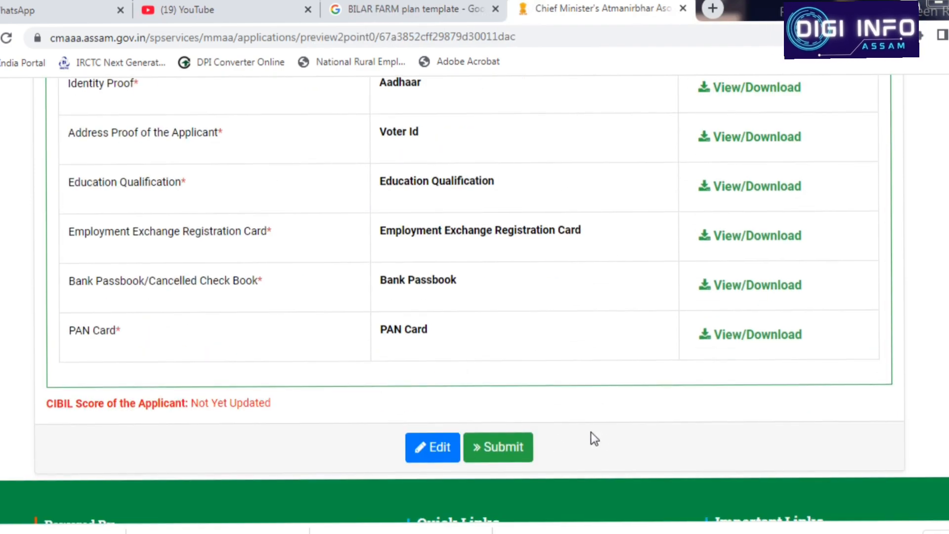
{"action": "left_click", "coordinate": [495, 446]}
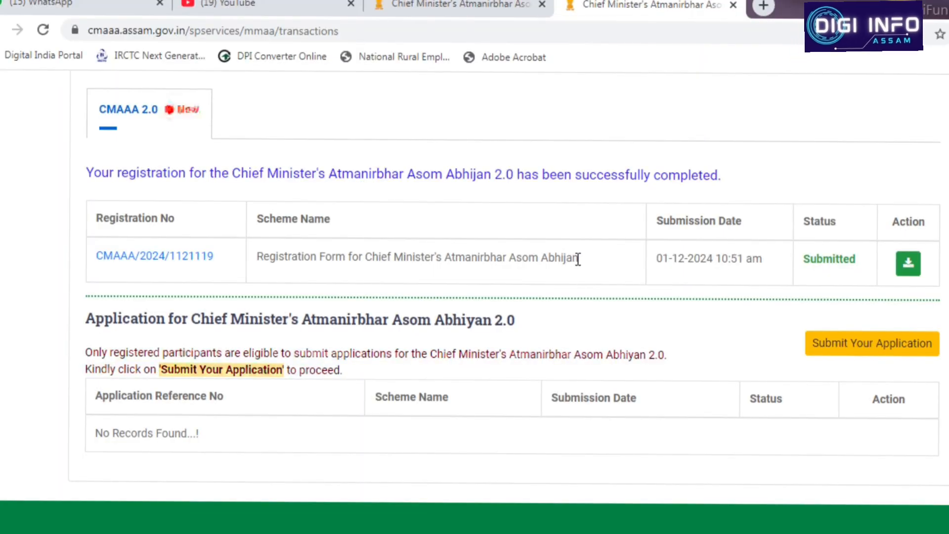
Check the CMAAA 2.0 registration record and start the application for Chief Minister's Atmanirbhar Asom Abhiyan 2.0
{"action": "scroll", "coordinate": [577, 259], "scroll_direction": "down", "scroll_amount": 2}
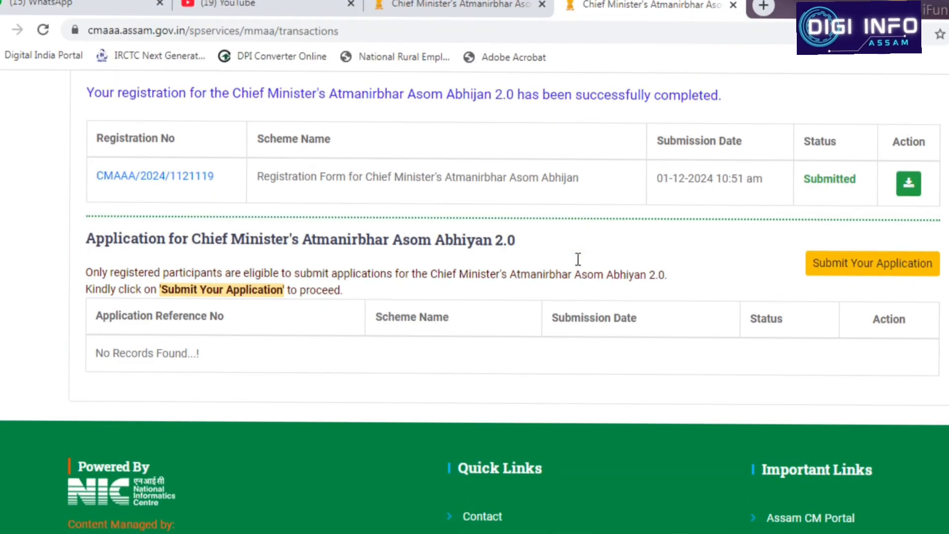
{"action": "scroll", "coordinate": [576, 259], "scroll_direction": "up", "scroll_amount": 2}
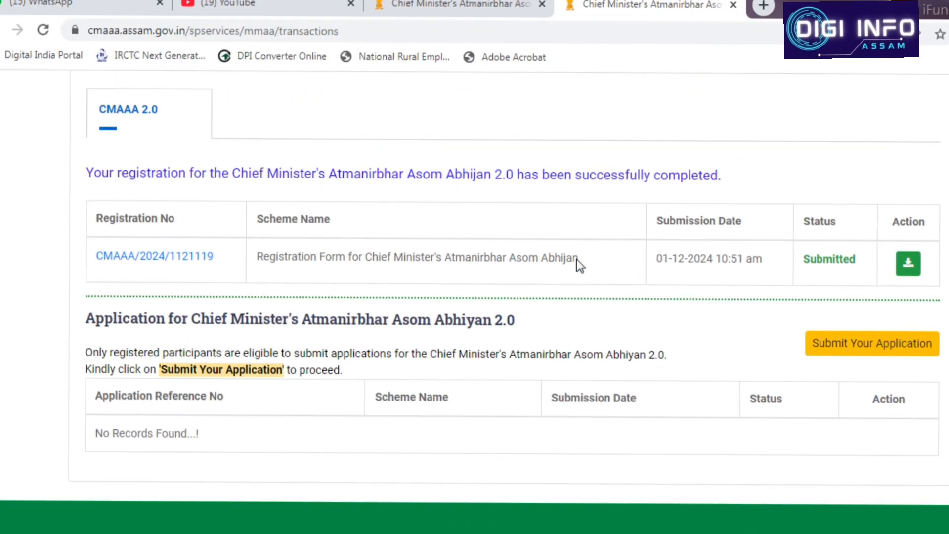
{"action": "left_click", "coordinate": [841, 345]}
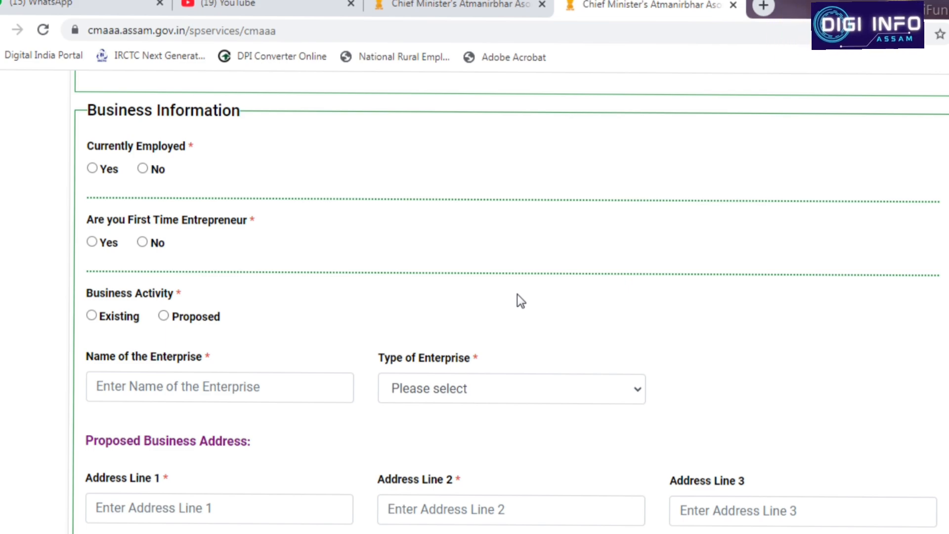
Examine the application form's business information, address, business plan, project report and declaration sections
{"action": "scroll", "coordinate": [517, 297], "scroll_direction": "down", "scroll_amount": 8}
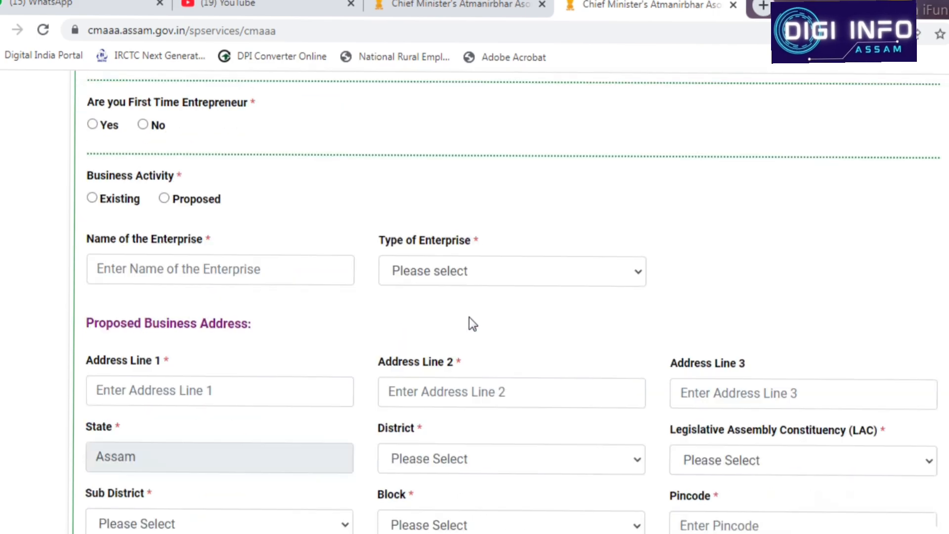
{"action": "scroll", "coordinate": [457, 308], "scroll_direction": "down", "scroll_amount": 20}
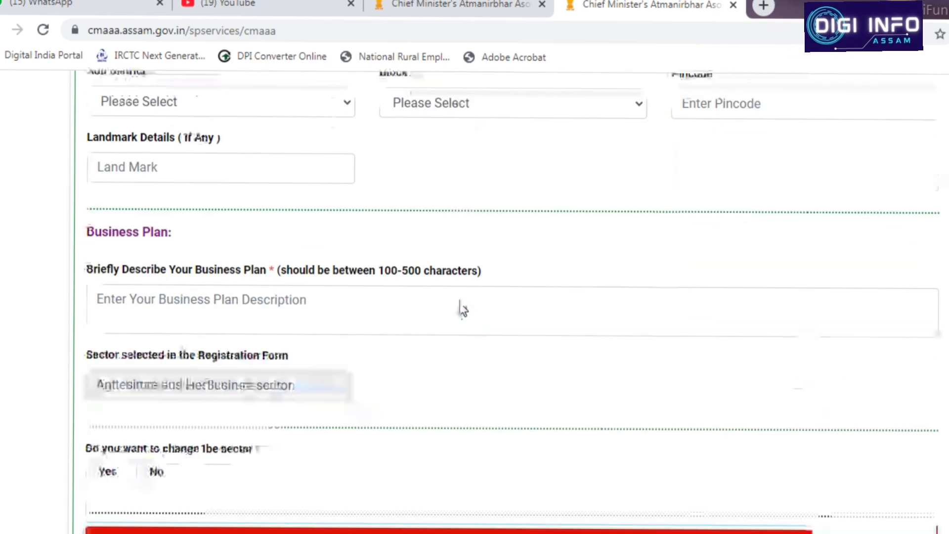
{"action": "scroll", "coordinate": [465, 301], "scroll_direction": "down", "scroll_amount": 13}
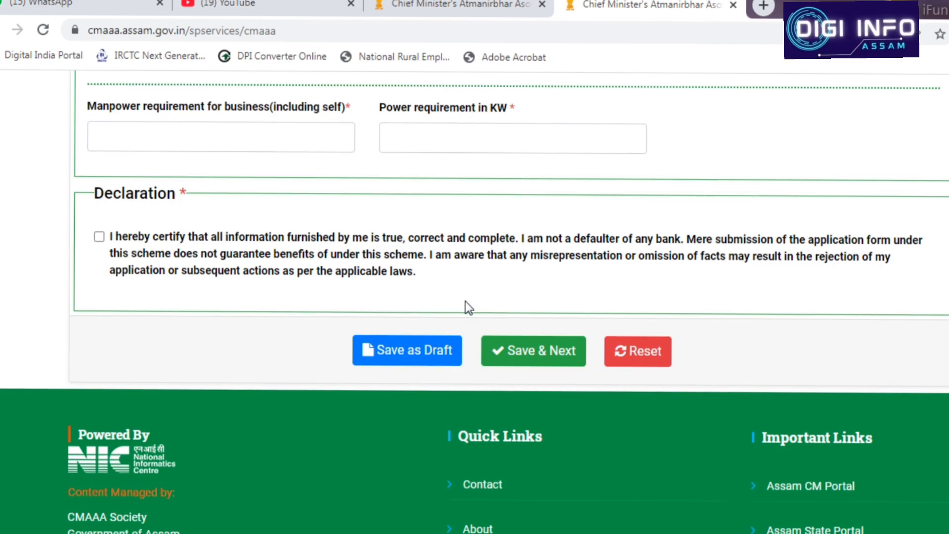
{"action": "scroll", "coordinate": [465, 301], "scroll_direction": "up", "scroll_amount": 12}
{"action": "scroll", "coordinate": [505, 280], "scroll_direction": "up", "scroll_amount": 6}
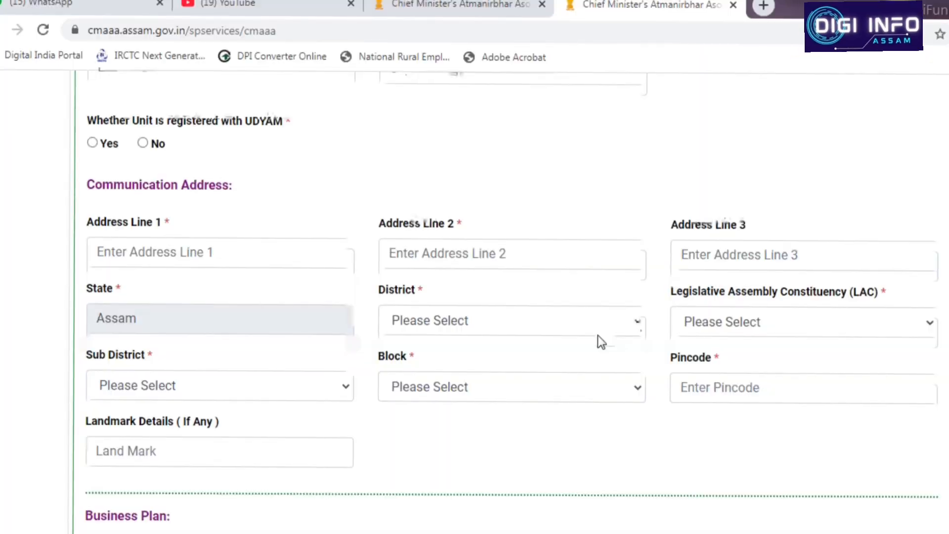
{"action": "scroll", "coordinate": [598, 335], "scroll_direction": "down", "scroll_amount": 10}
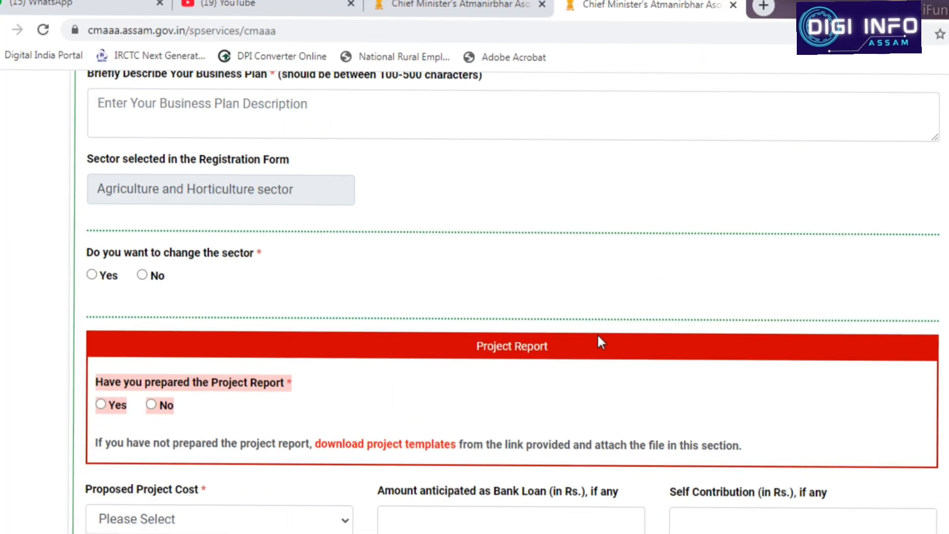
{"action": "scroll", "coordinate": [597, 334], "scroll_direction": "up", "scroll_amount": 2}
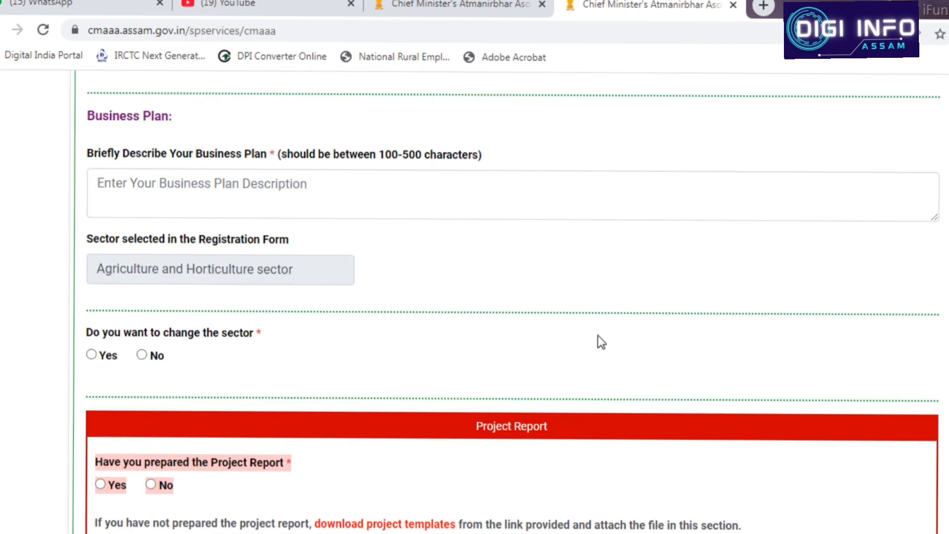
{"action": "scroll", "coordinate": [597, 335], "scroll_direction": "down", "scroll_amount": 2}
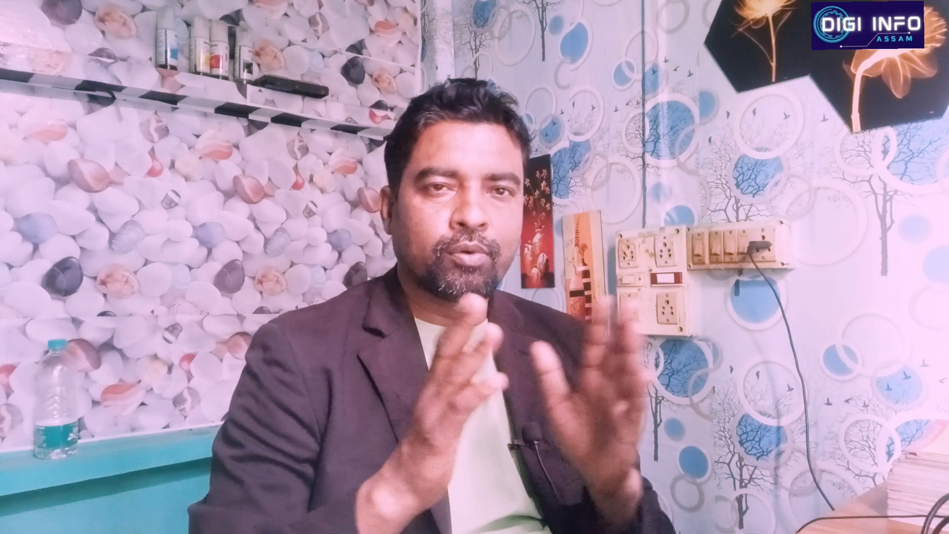